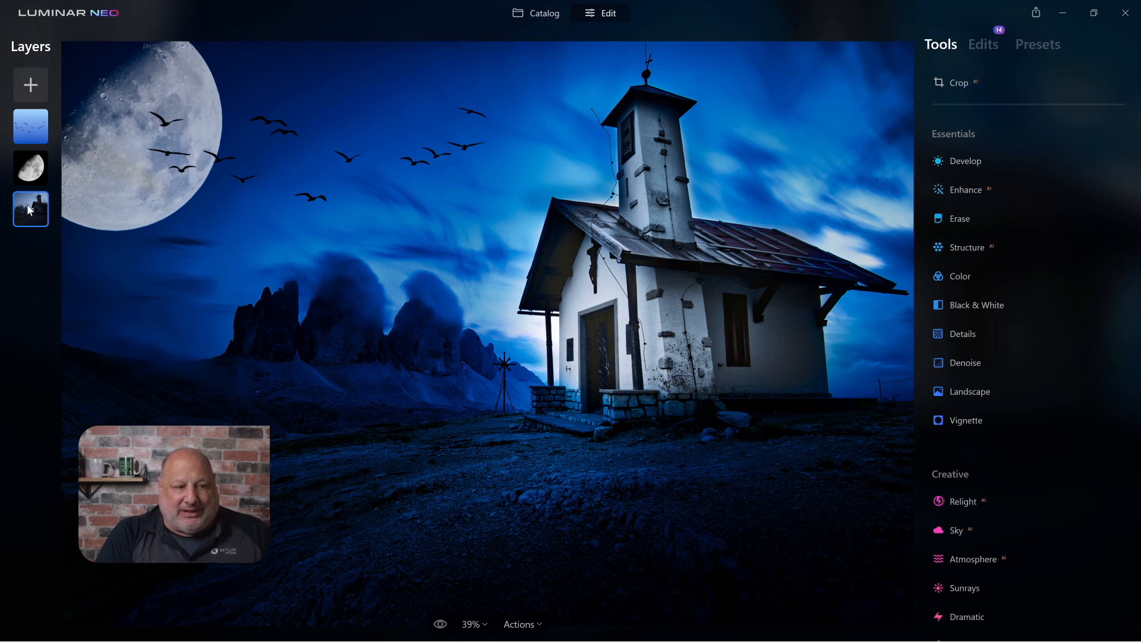
Hide the birds layer from its right-click menu
click(35, 124)
right_click(34, 122)
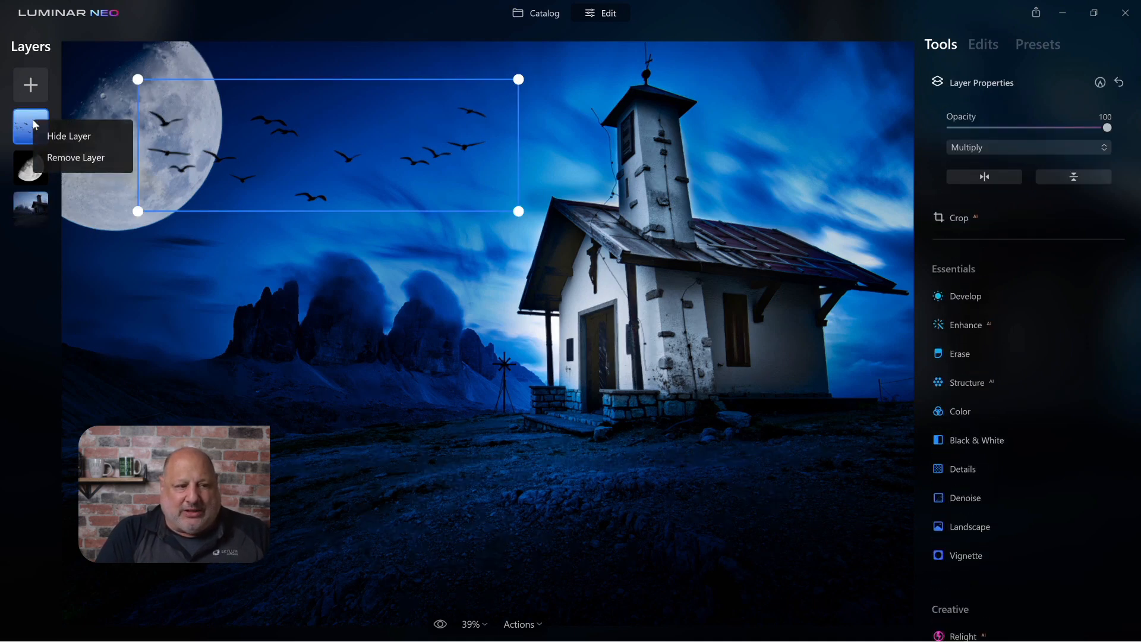
click(67, 136)
Hide the moon layer, then compare the chapel photo against the original and back
click(37, 171)
right_click(39, 173)
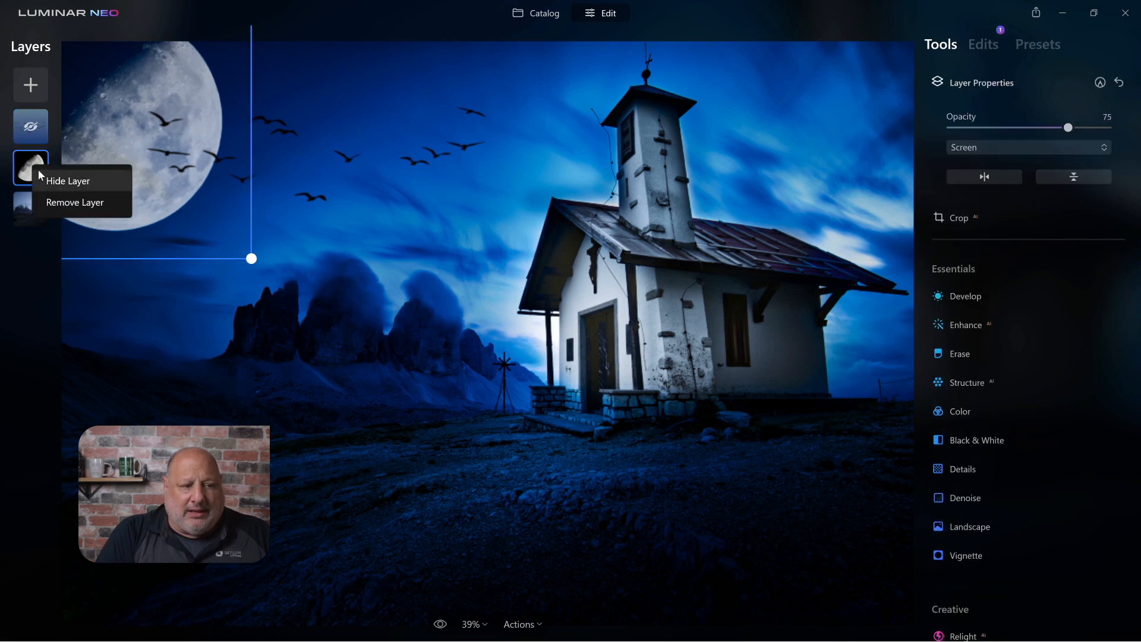
click(47, 180)
click(27, 215)
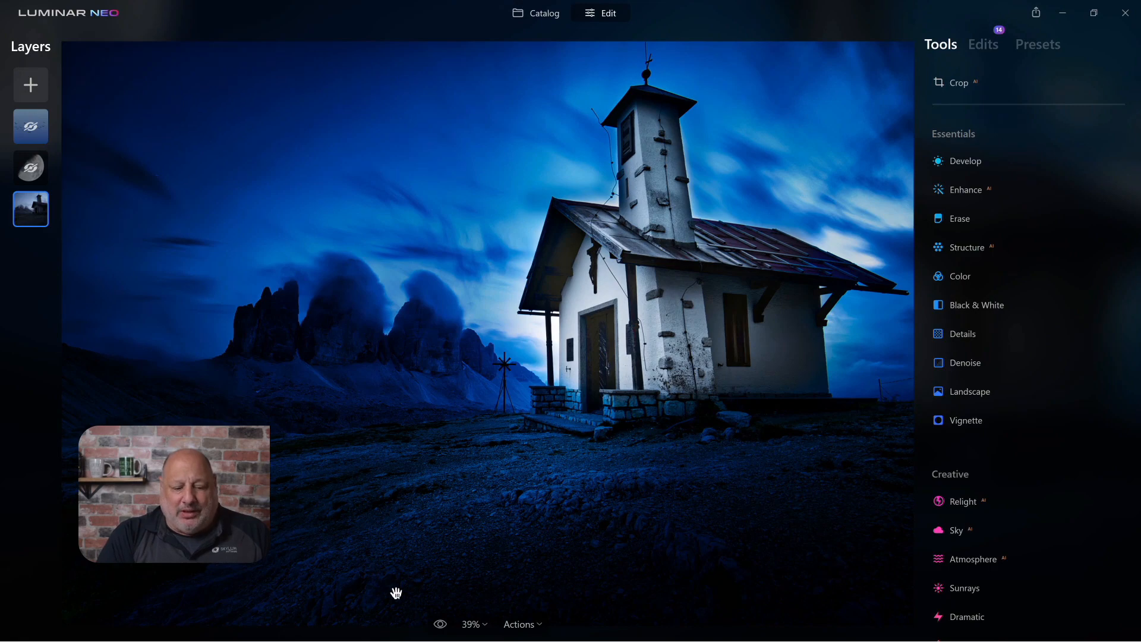
click(441, 624)
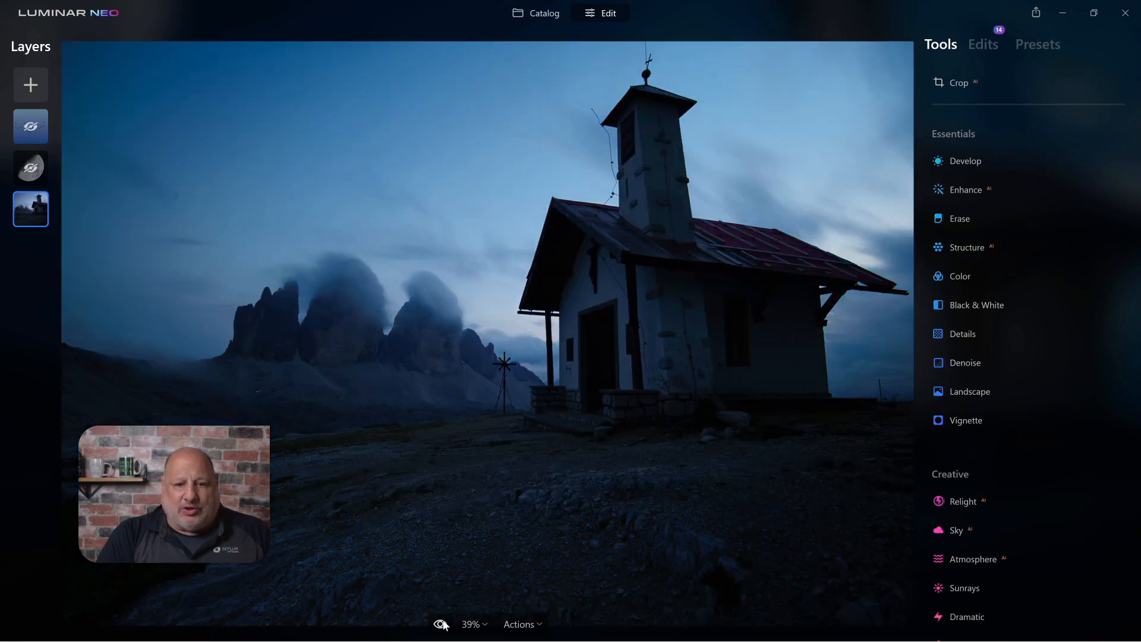
click(441, 623)
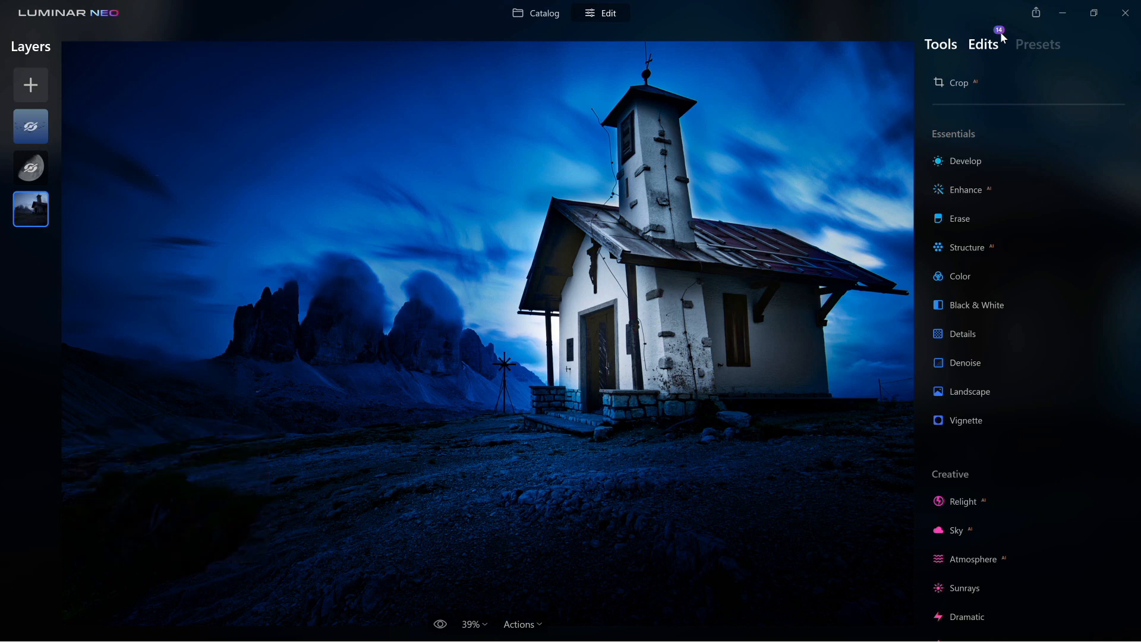
Show the Edits list for the chapel photo: Mood at Amount 30, Enhance and Relight
scroll(998, 207, down, 2)
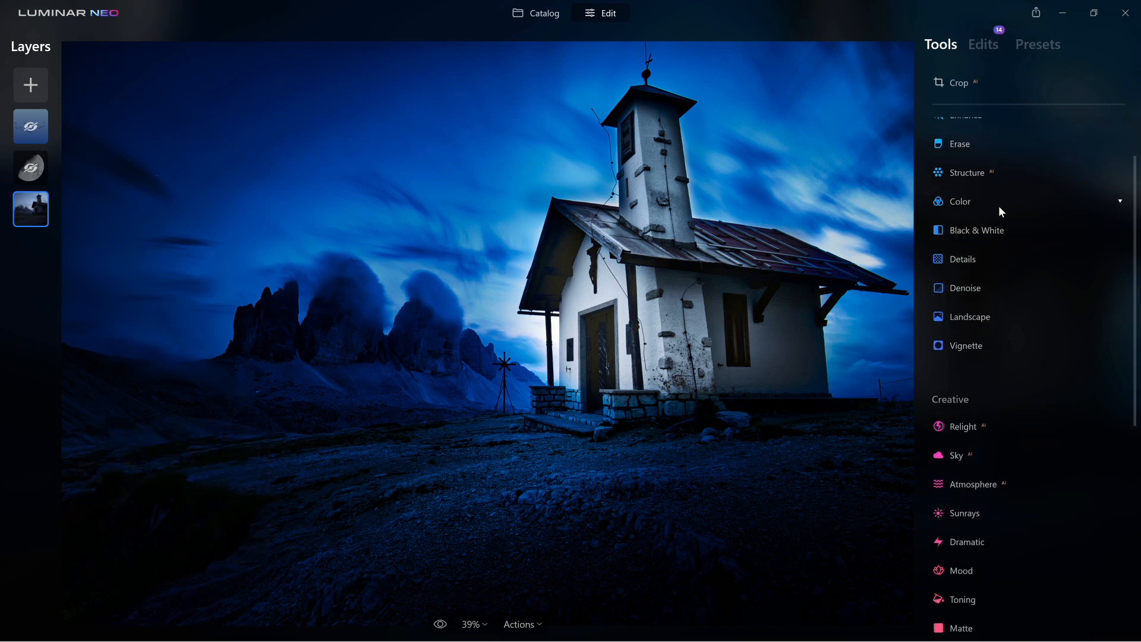
scroll(998, 207, up, 2)
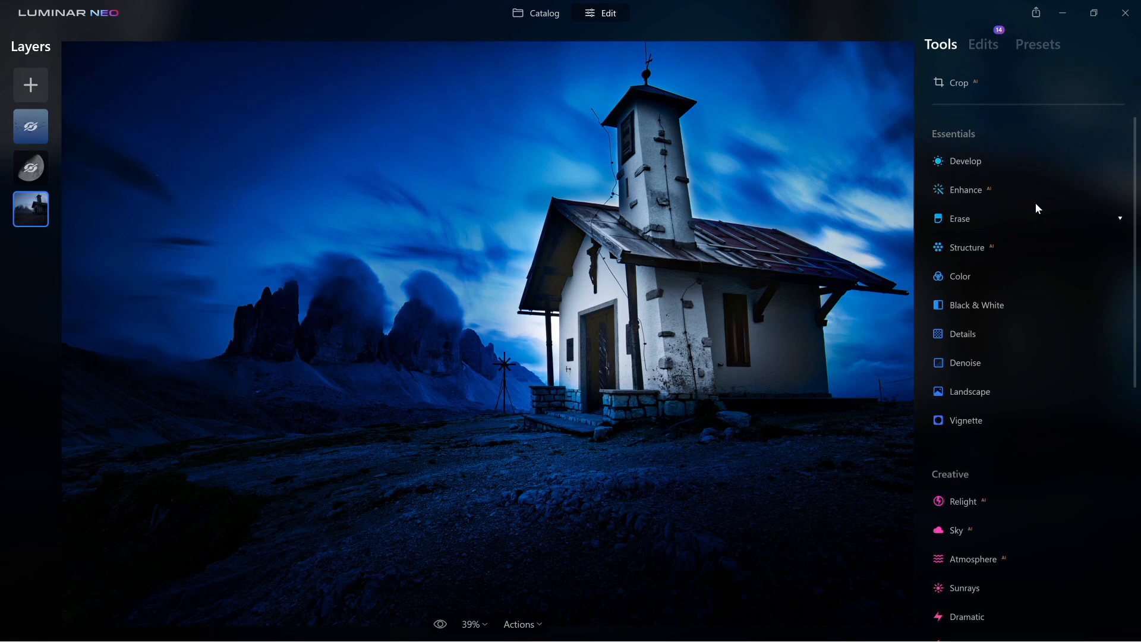
click(990, 52)
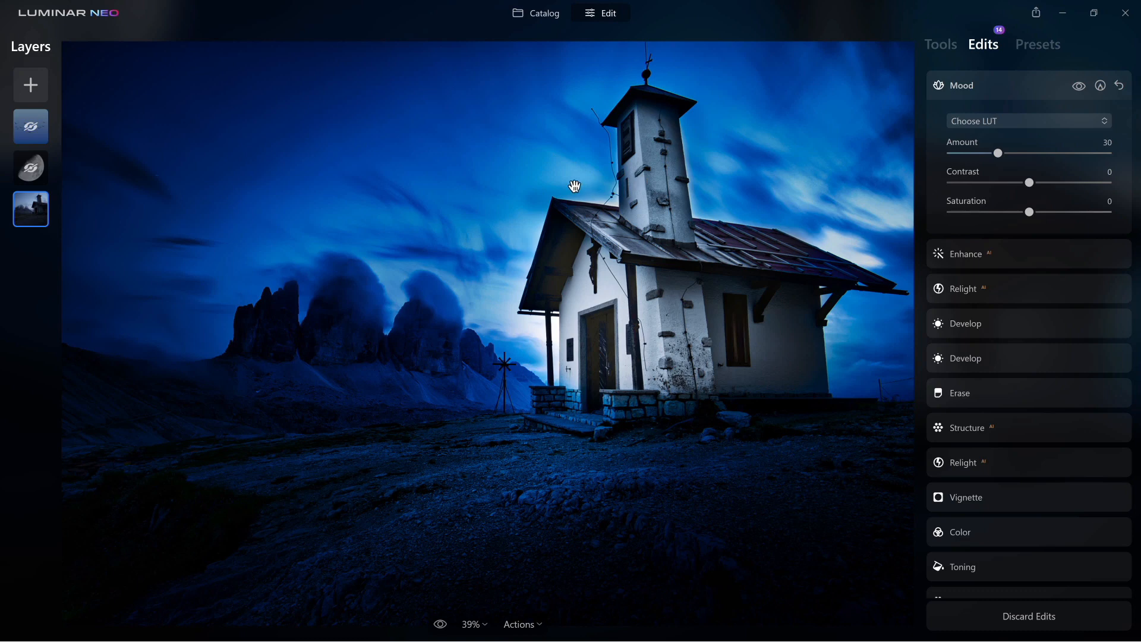
Make the moon layer visible again with Show Layer
click(29, 171)
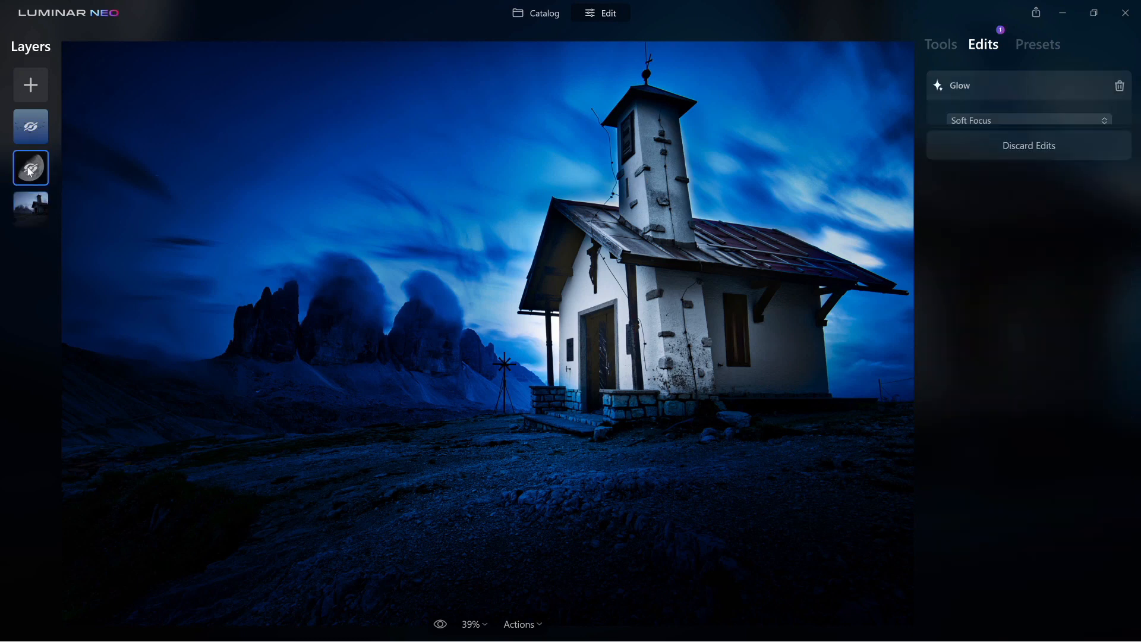
right_click(30, 170)
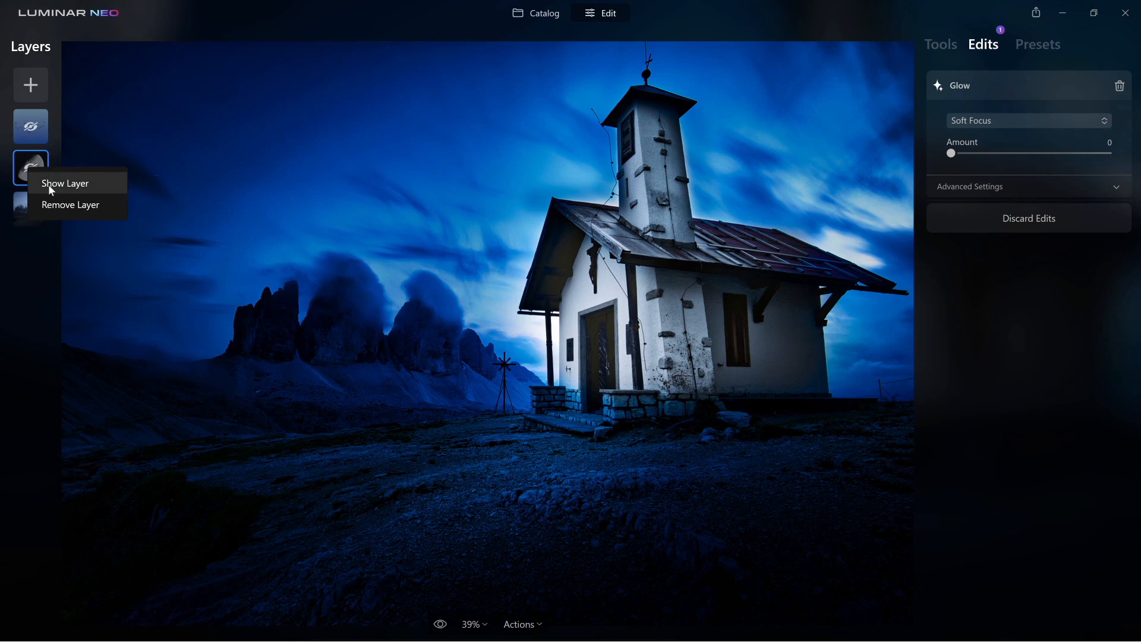
click(50, 184)
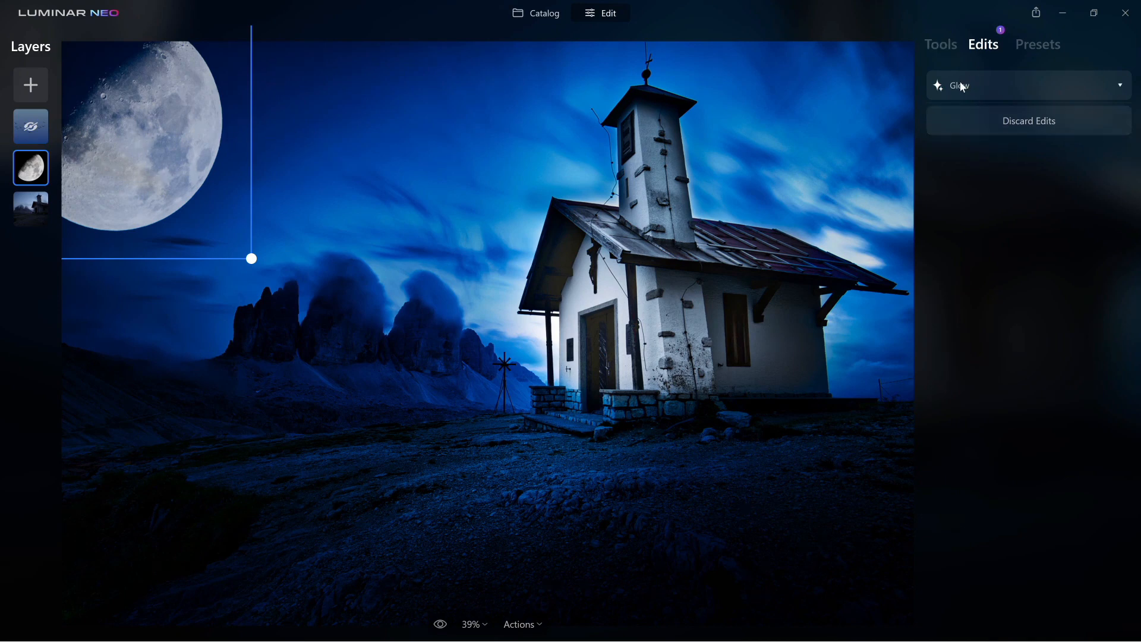
Try the moon's Glow Amount at 13, then delete the Glow adjustment
click(1123, 87)
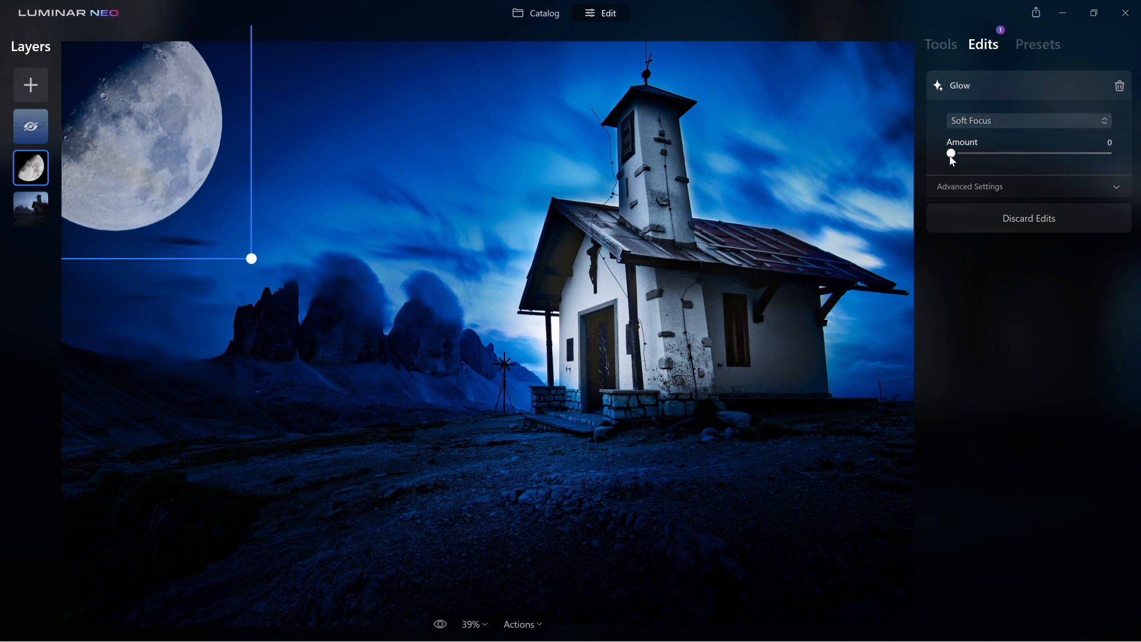
mouse_move(951, 158)
mouse_down()
mouse_move(978, 157)
mouse_move(937, 150)
mouse_up()
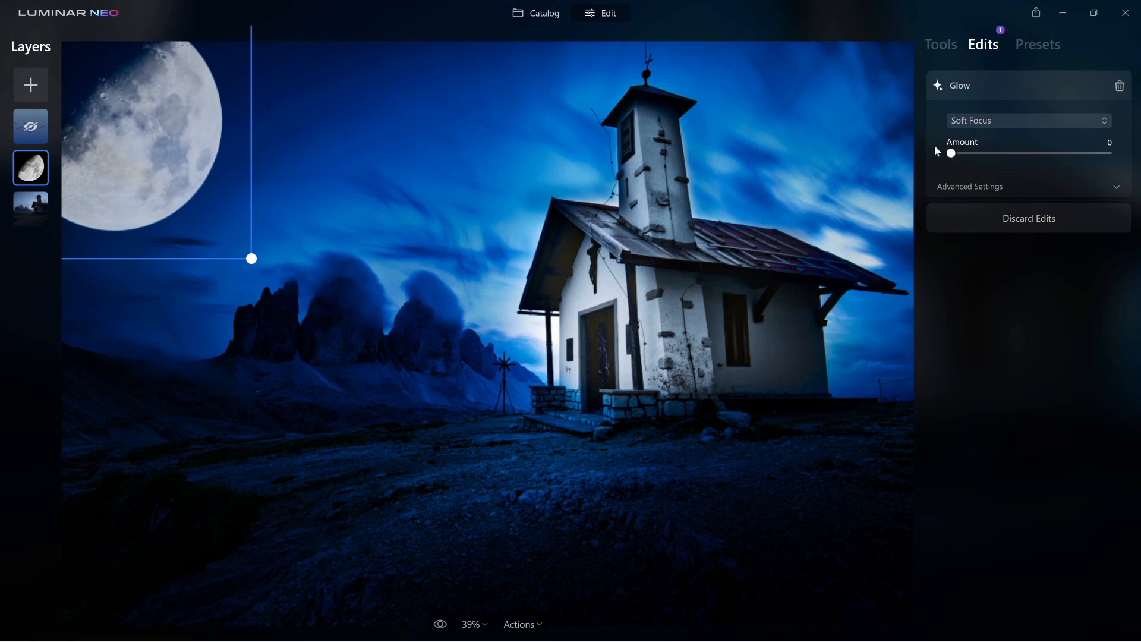
click(1119, 86)
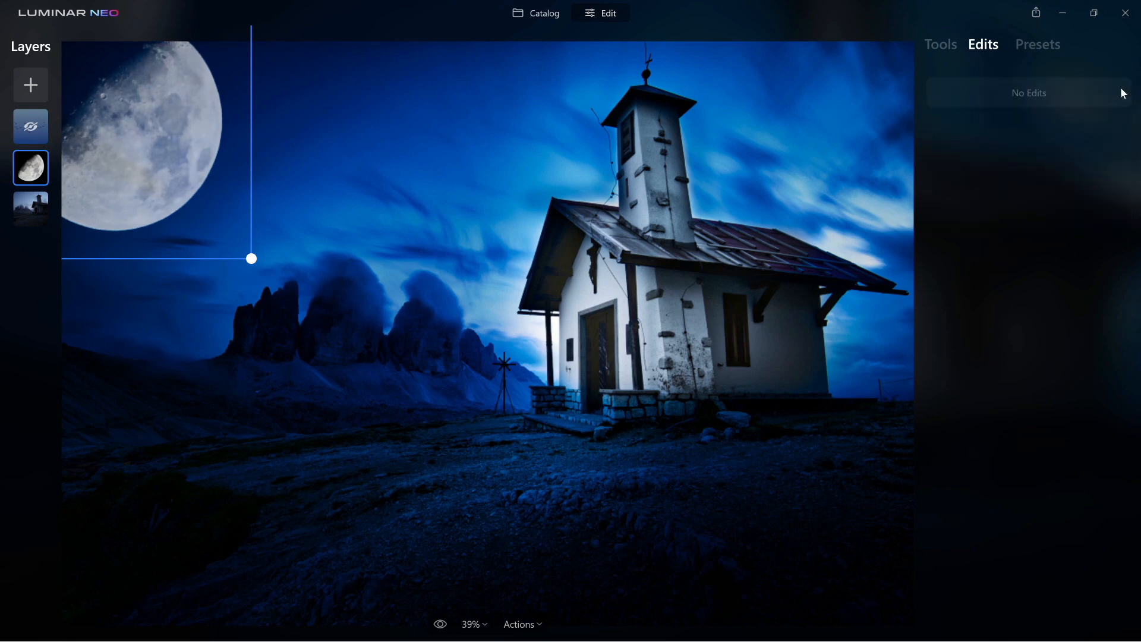
click(951, 53)
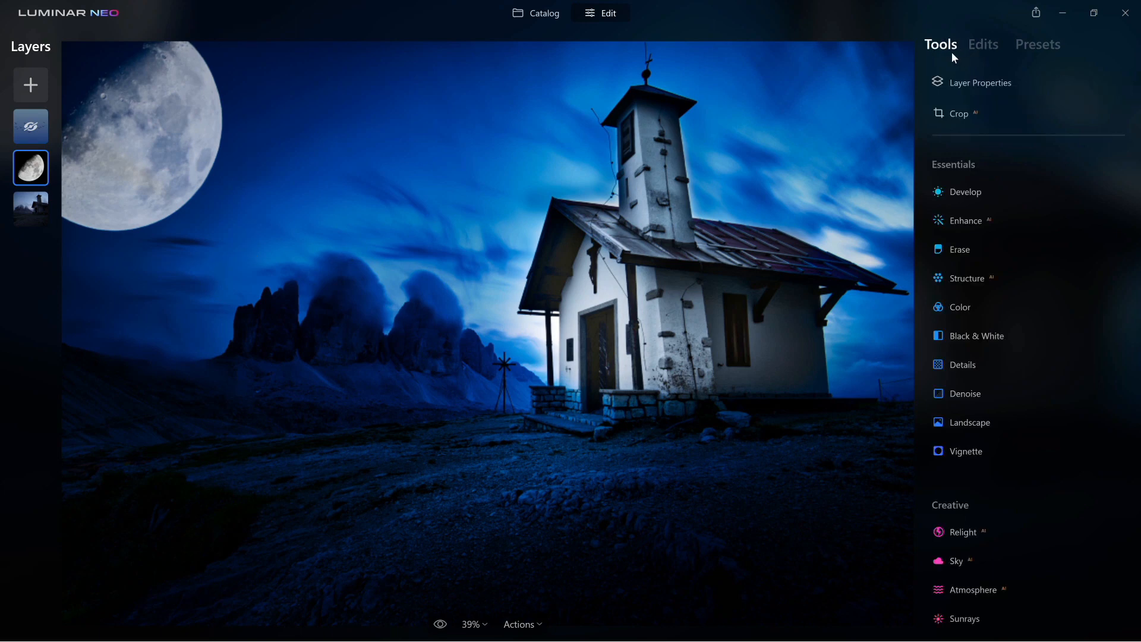
In the moon's Layer Properties, try Normal blending, then set it back to Screen
click(960, 87)
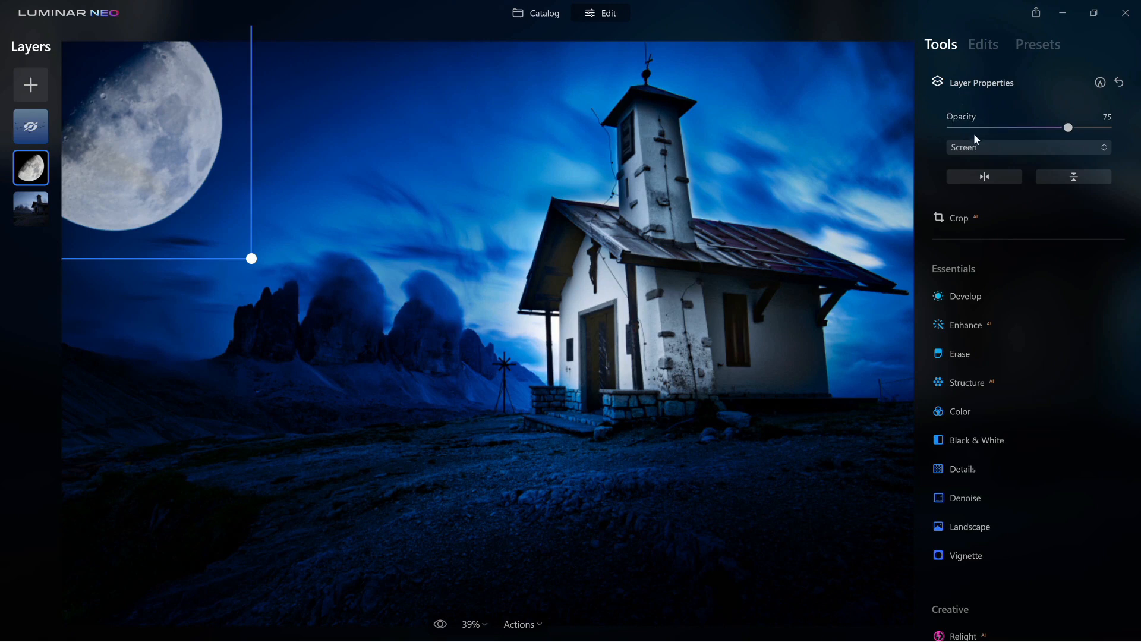
click(980, 150)
click(982, 169)
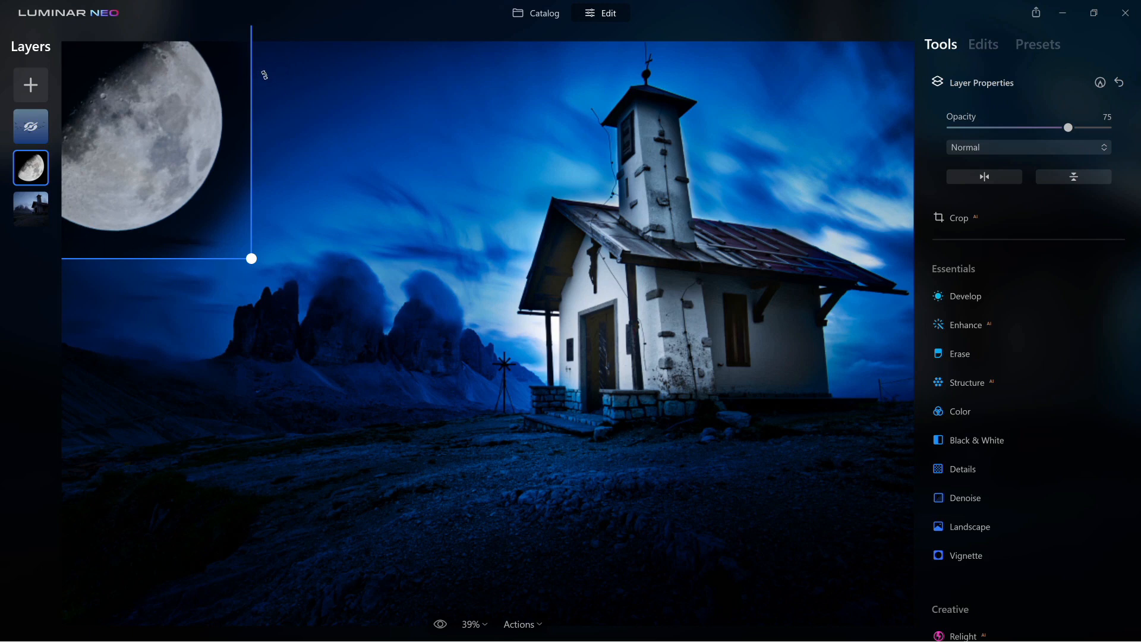
click(1002, 148)
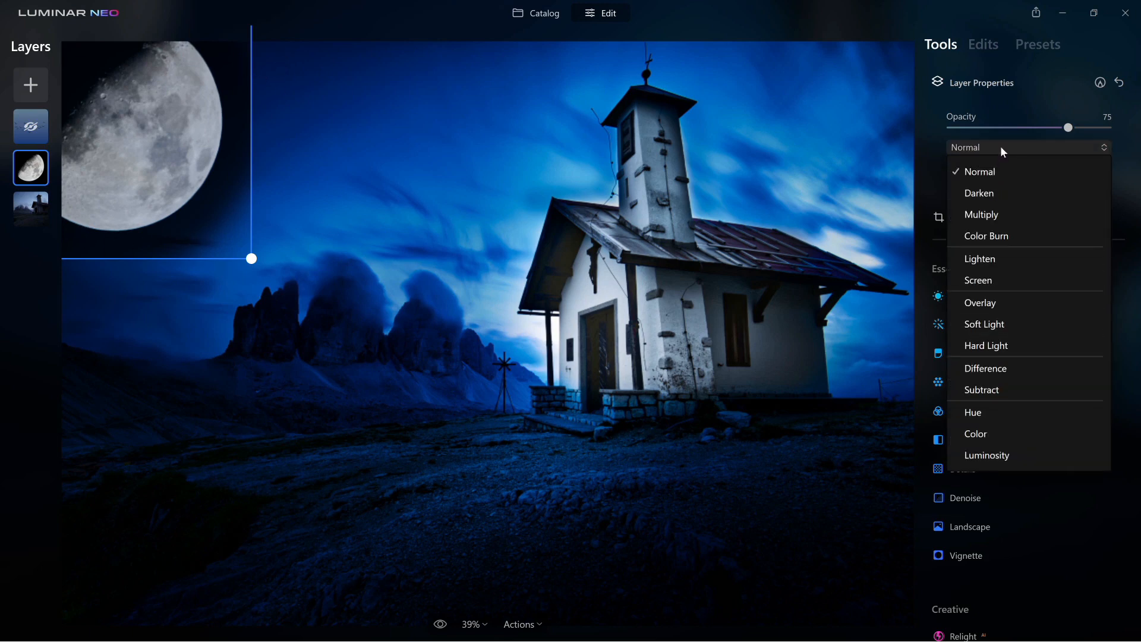
click(986, 279)
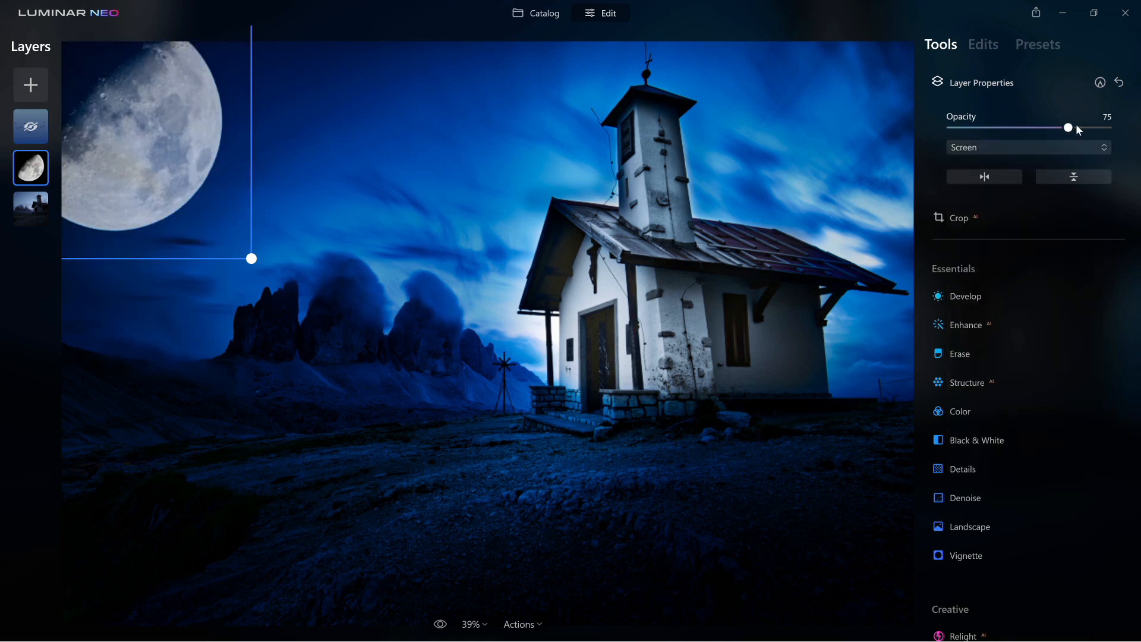
Set the moon layer's opacity to 81 after trying 100, then select the chapel layer
drag(1069, 127, 1114, 136)
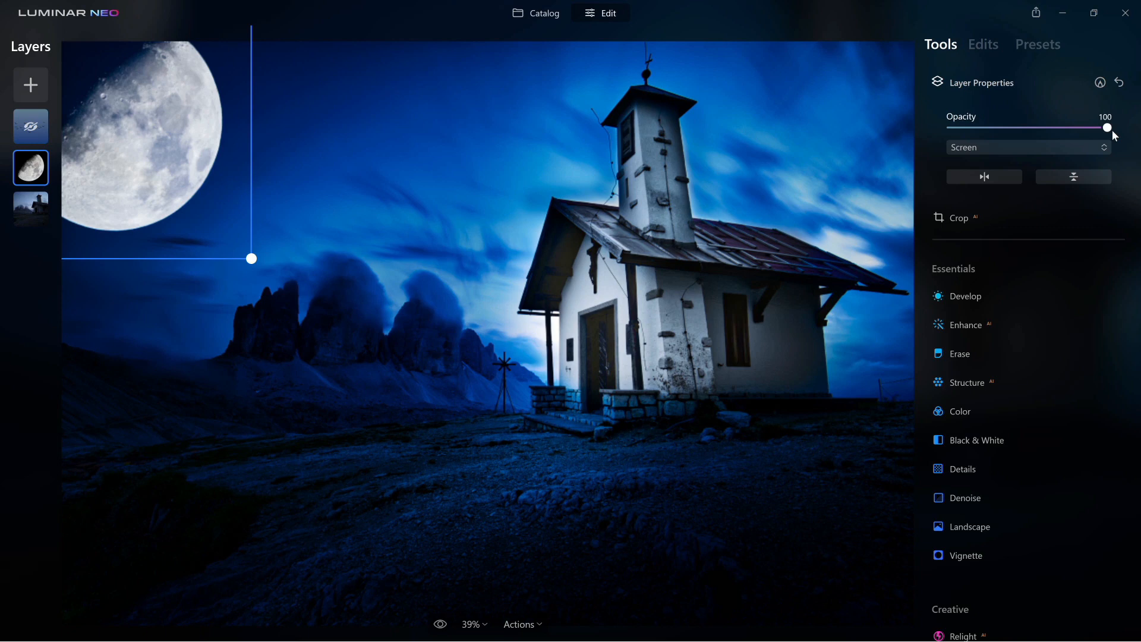
drag(1114, 136, 1080, 135)
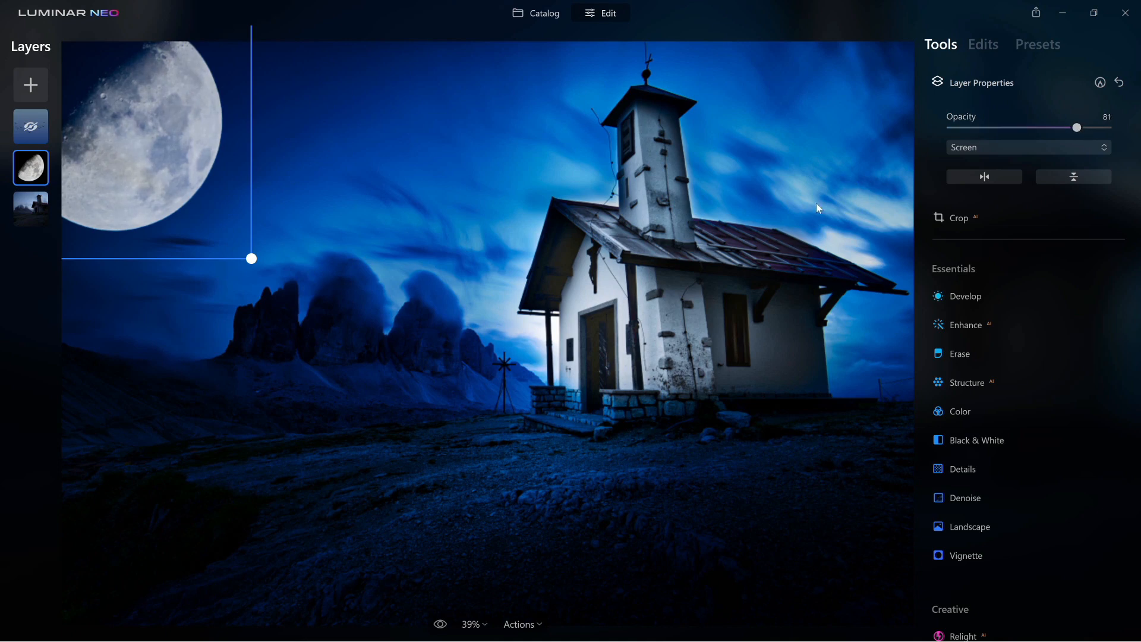
click(34, 206)
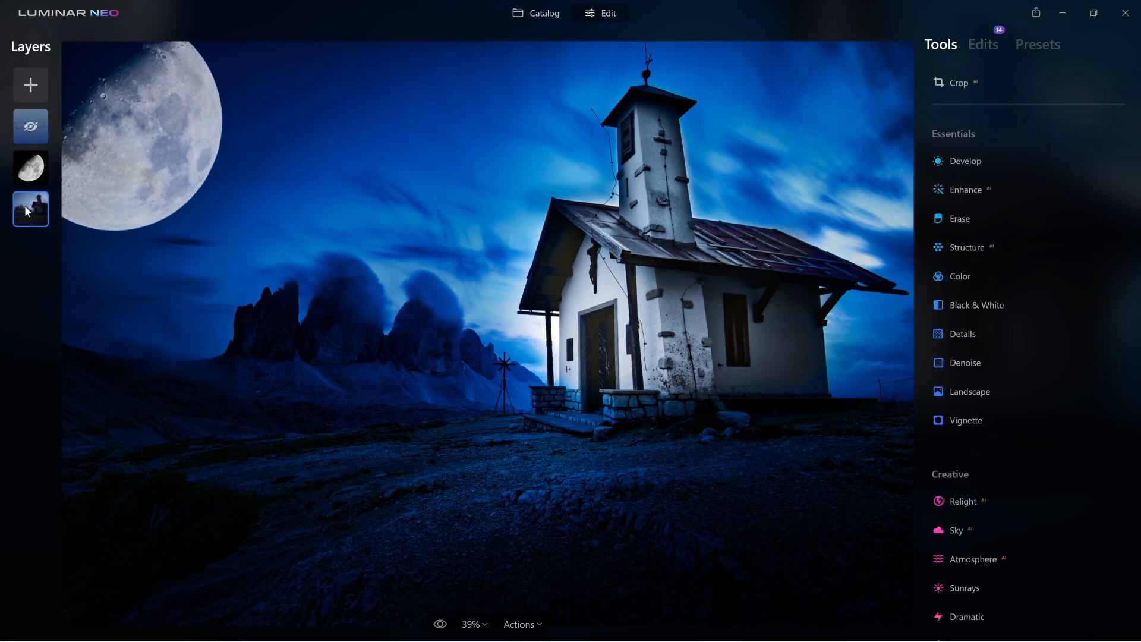
Show the hidden top birds layer and confirm it has no edits applied
click(29, 165)
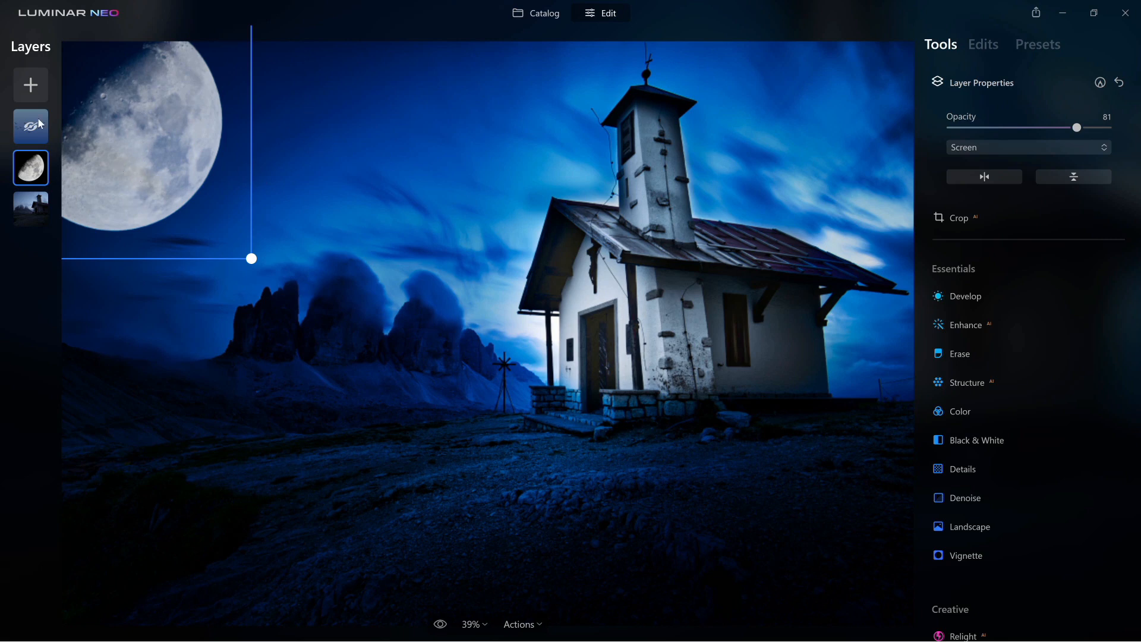
click(39, 137)
right_click(40, 137)
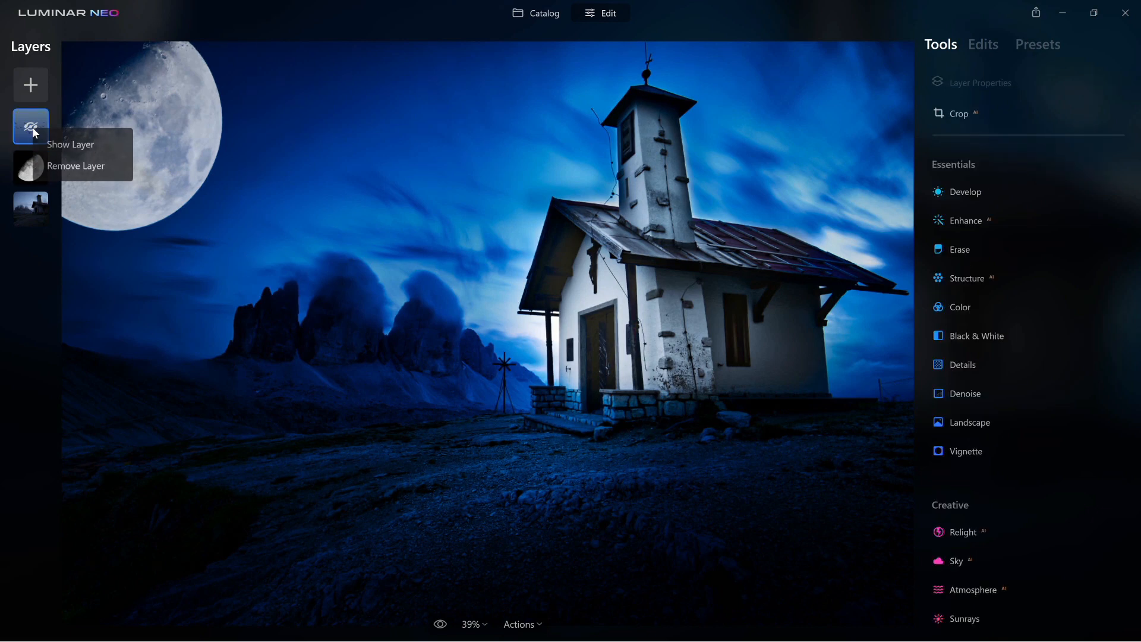
click(42, 145)
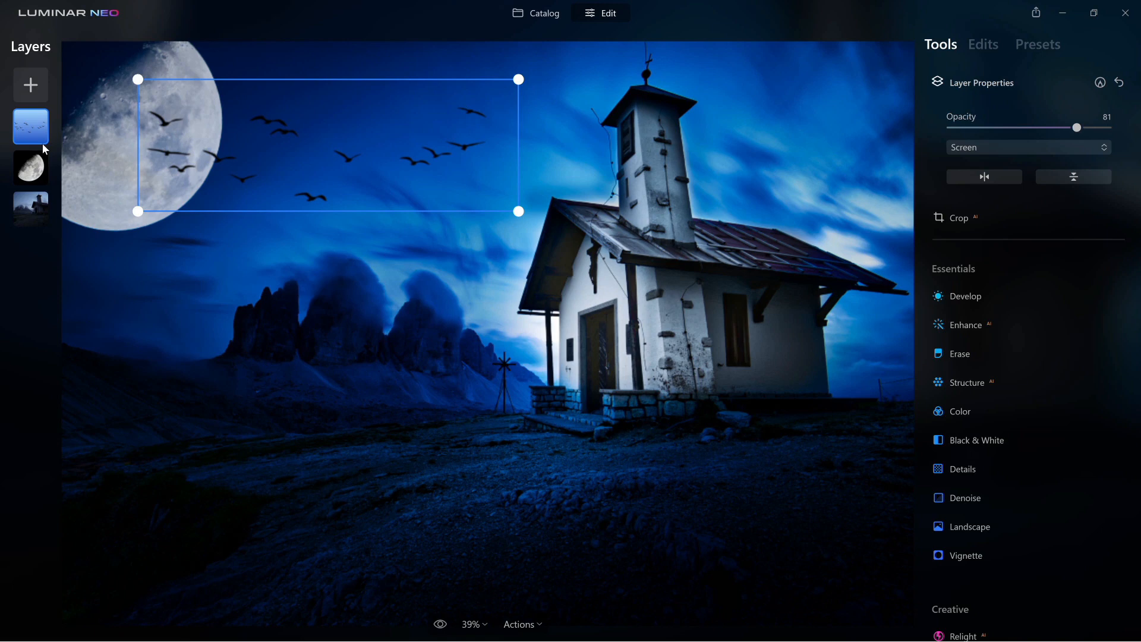
click(979, 45)
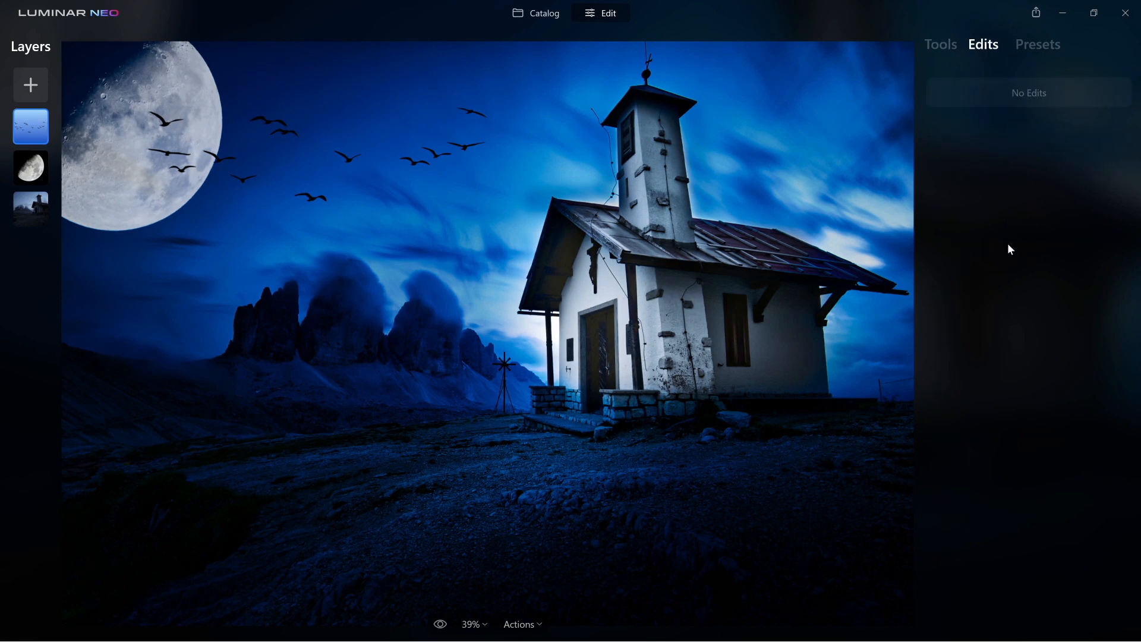
click(949, 47)
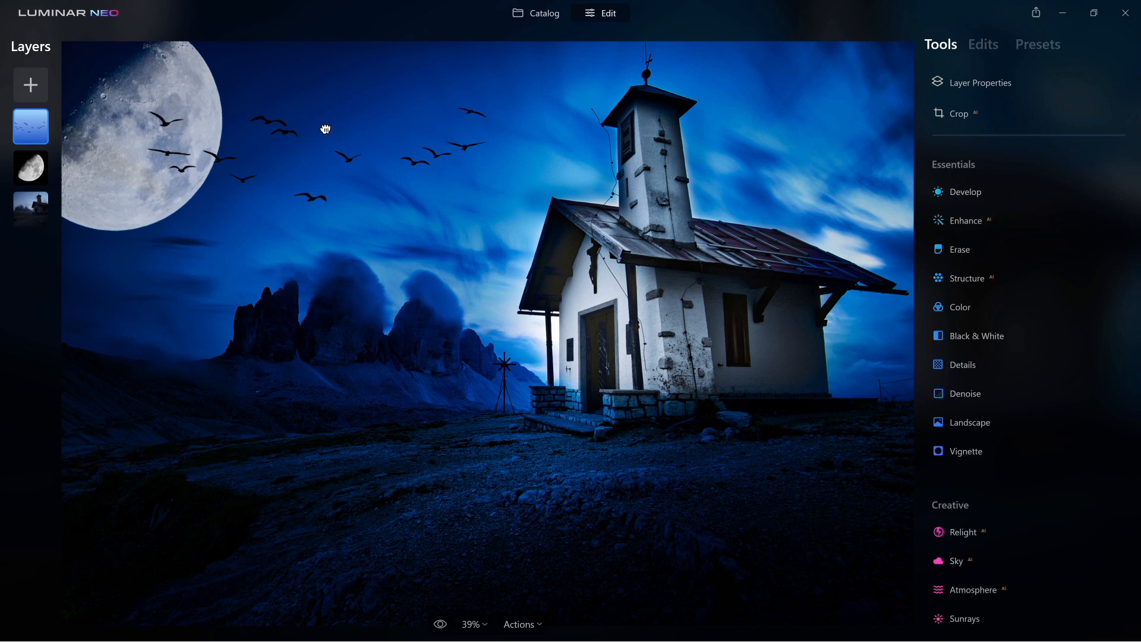
scroll(325, 128, down, 1)
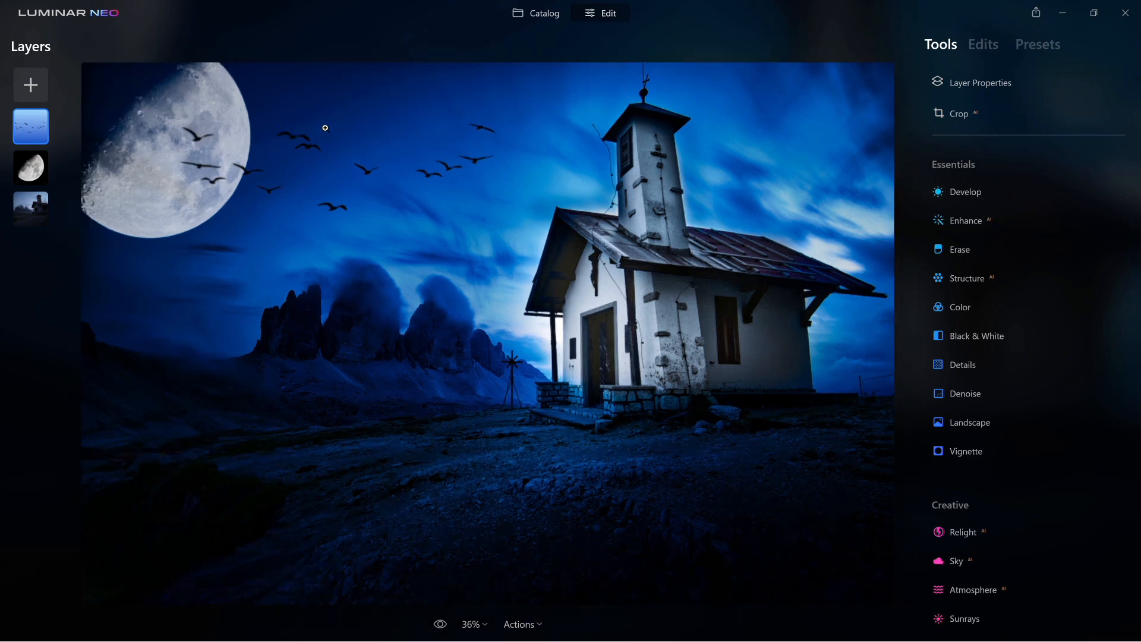
click(958, 116)
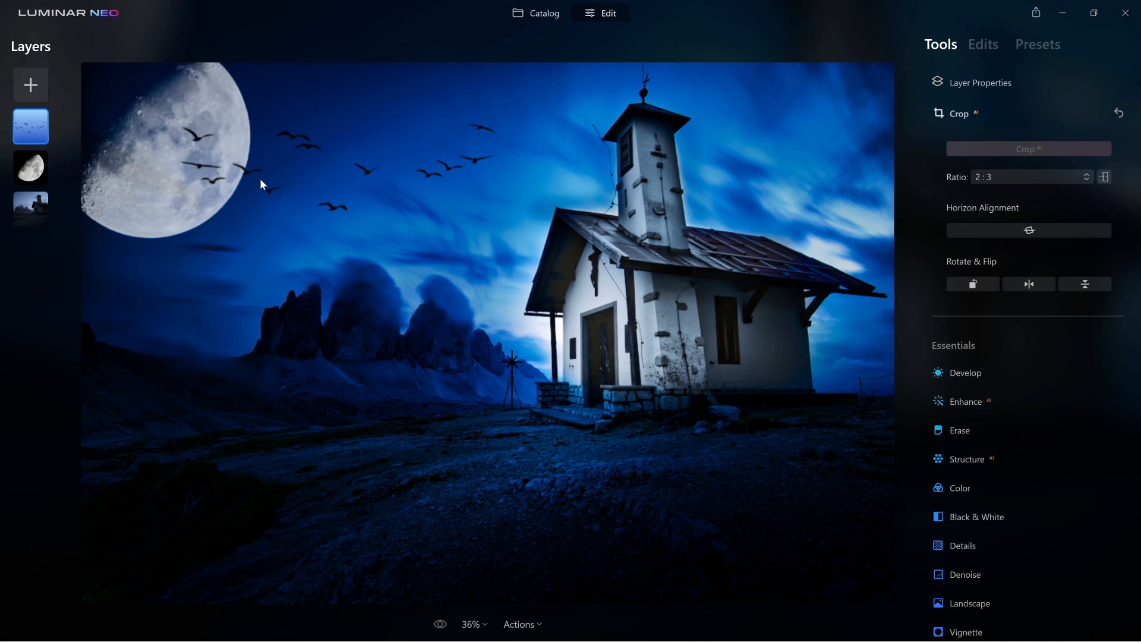
click(305, 171)
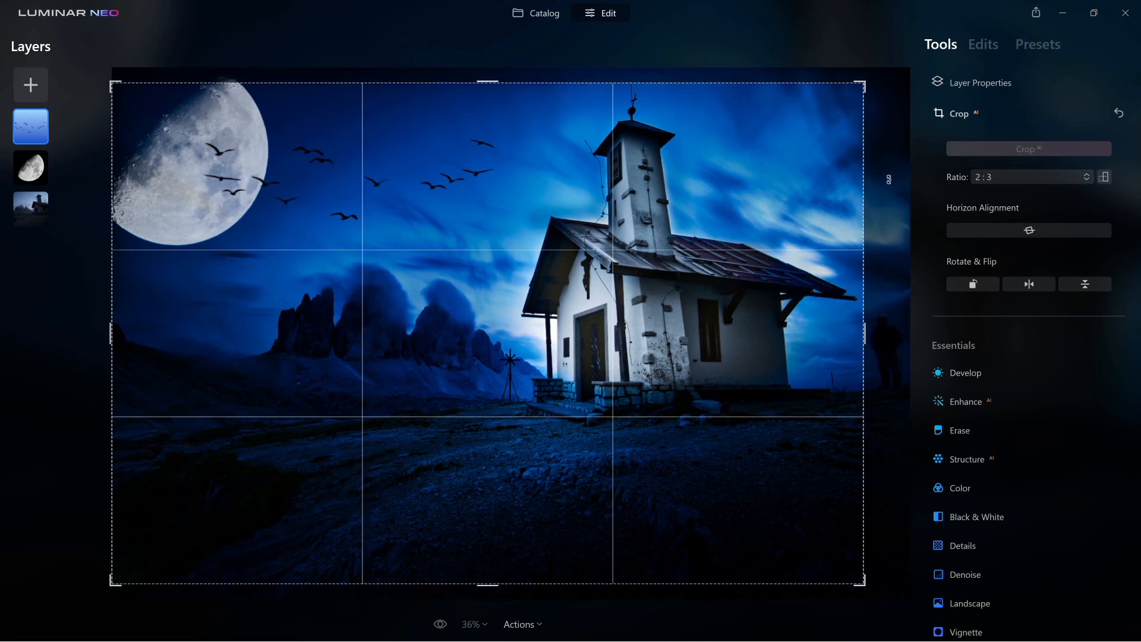
click(954, 112)
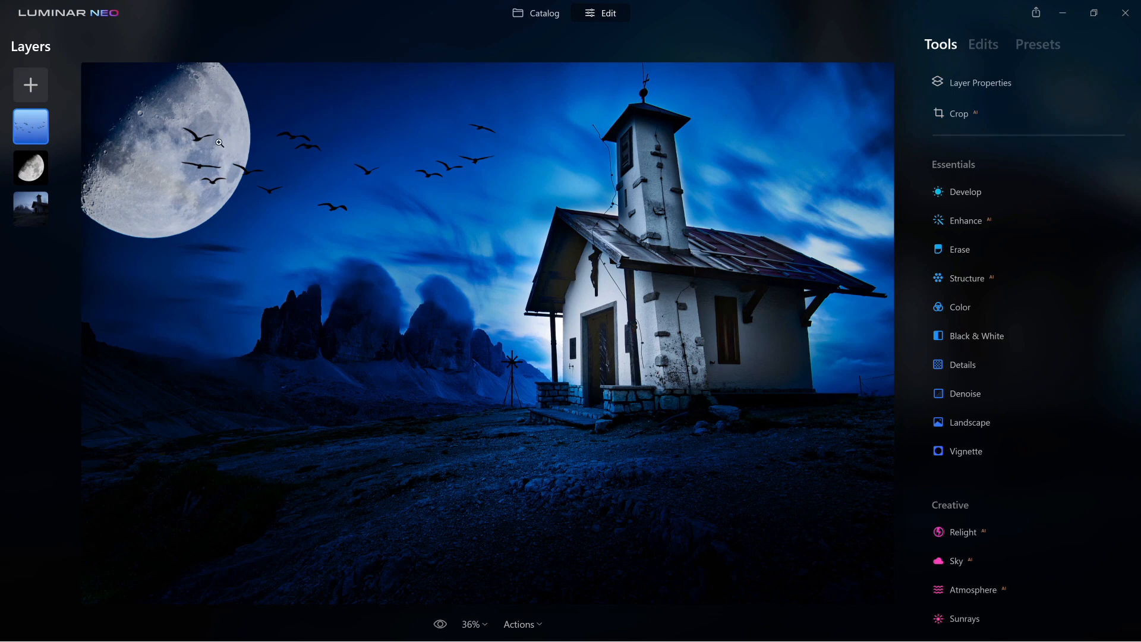
Browse the Add New Layer image picker to Photography > _Assets > Sky Objects, then cancel without loading
click(37, 84)
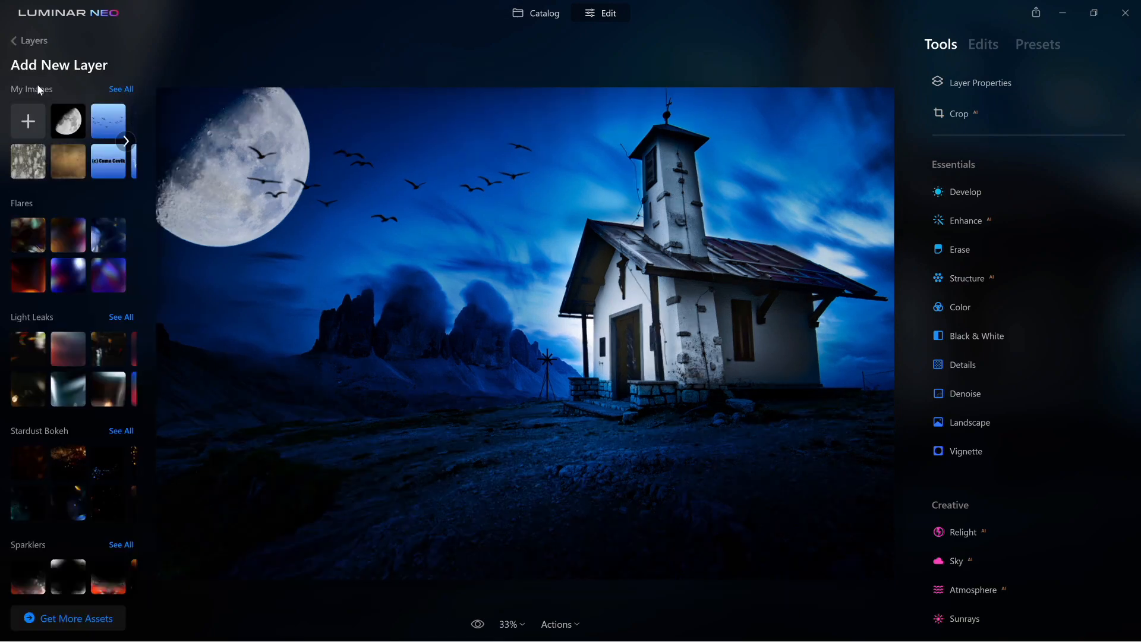
click(28, 121)
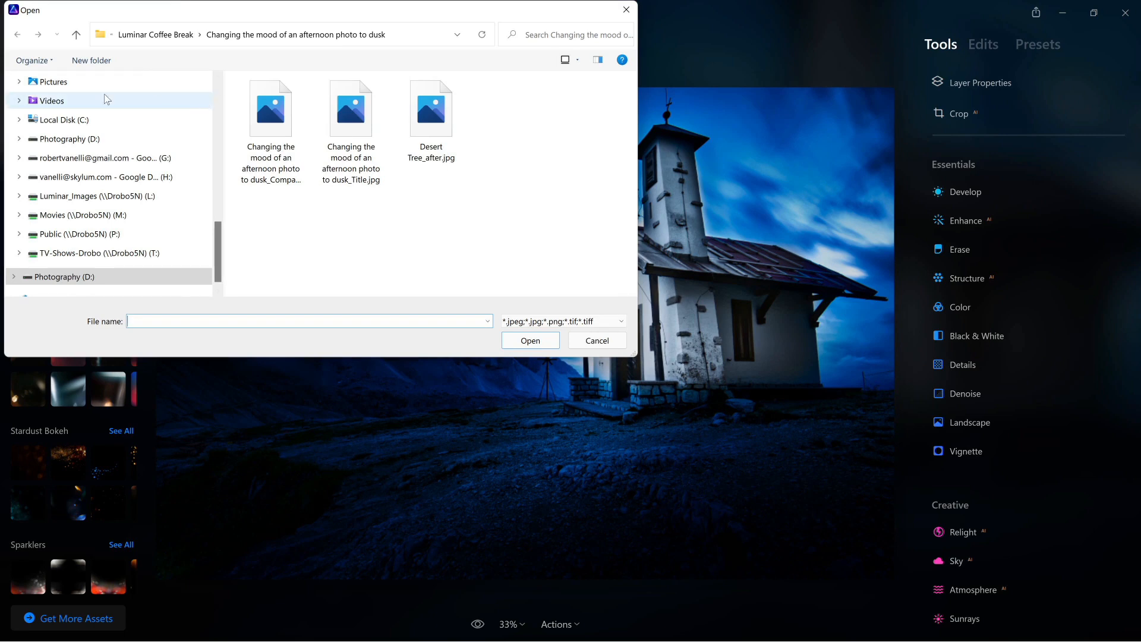
drag(356, 16, 568, 98)
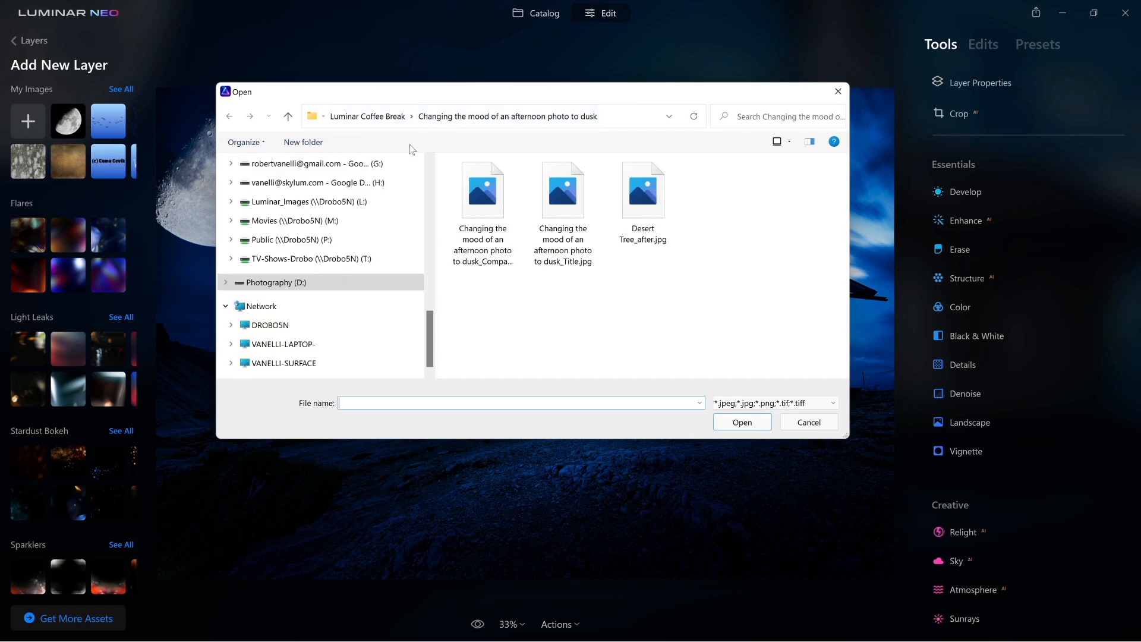
click(329, 286)
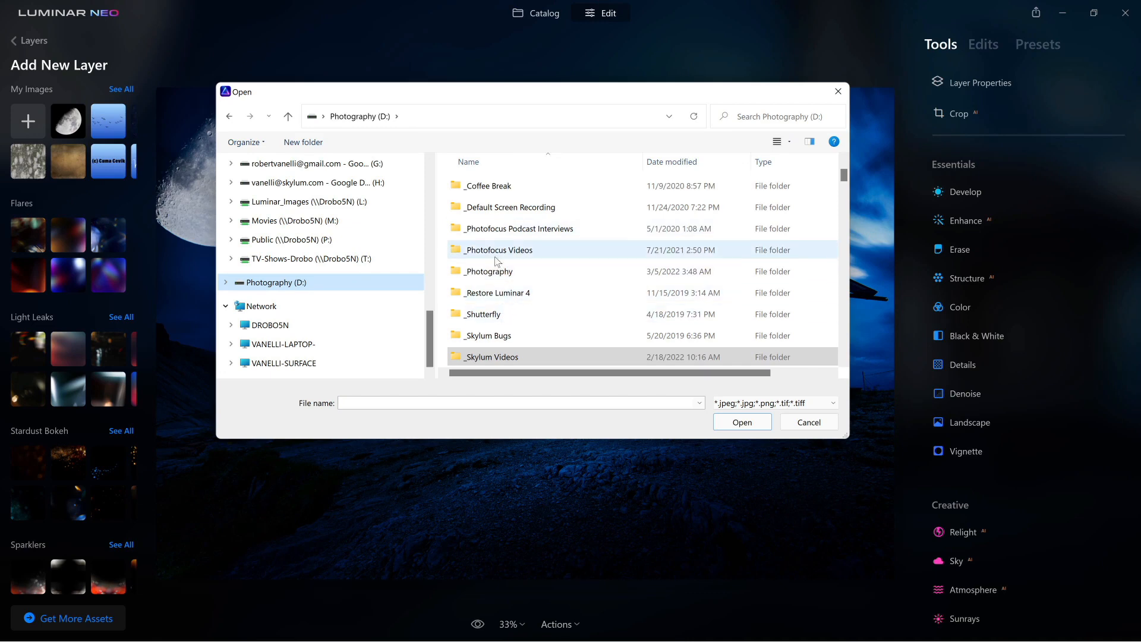
double_click(496, 272)
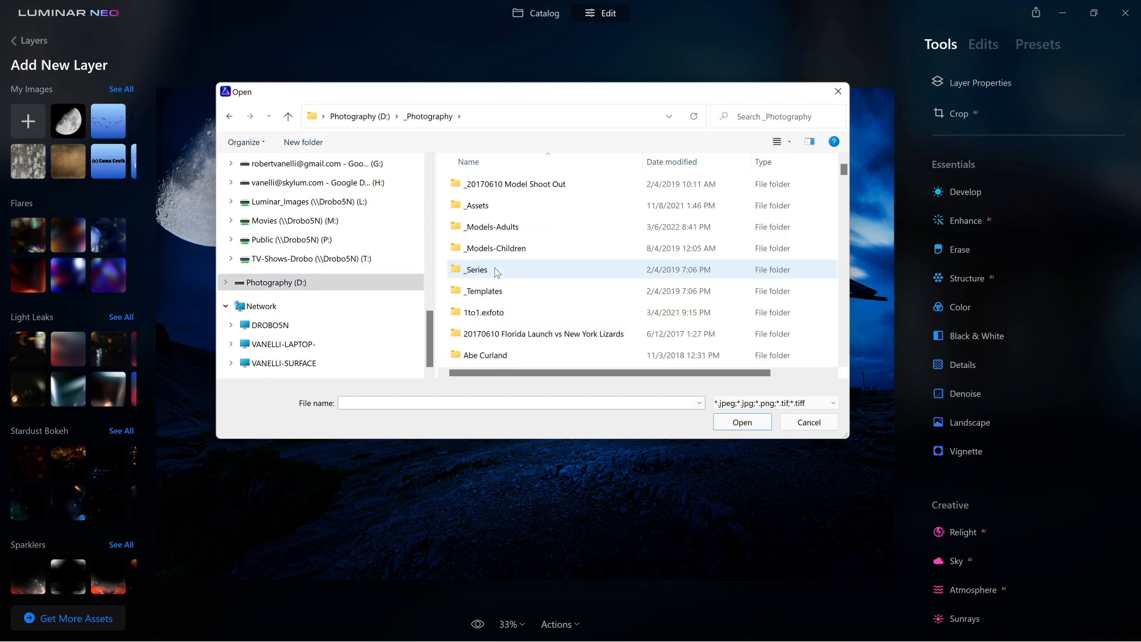
double_click(496, 204)
scroll(495, 290, down, 1)
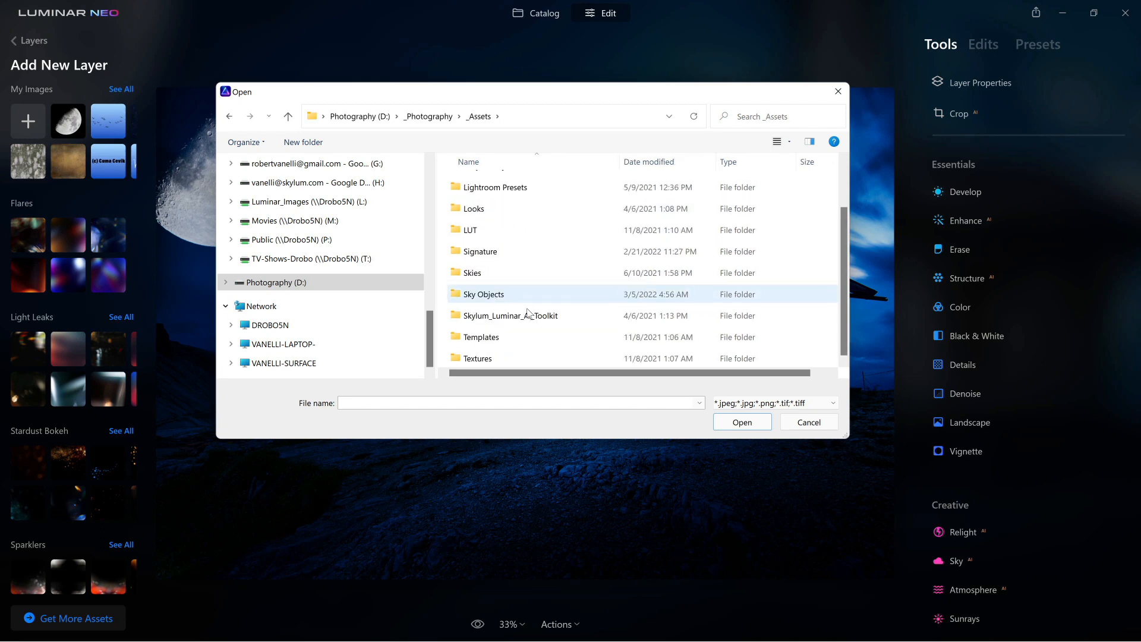
double_click(515, 295)
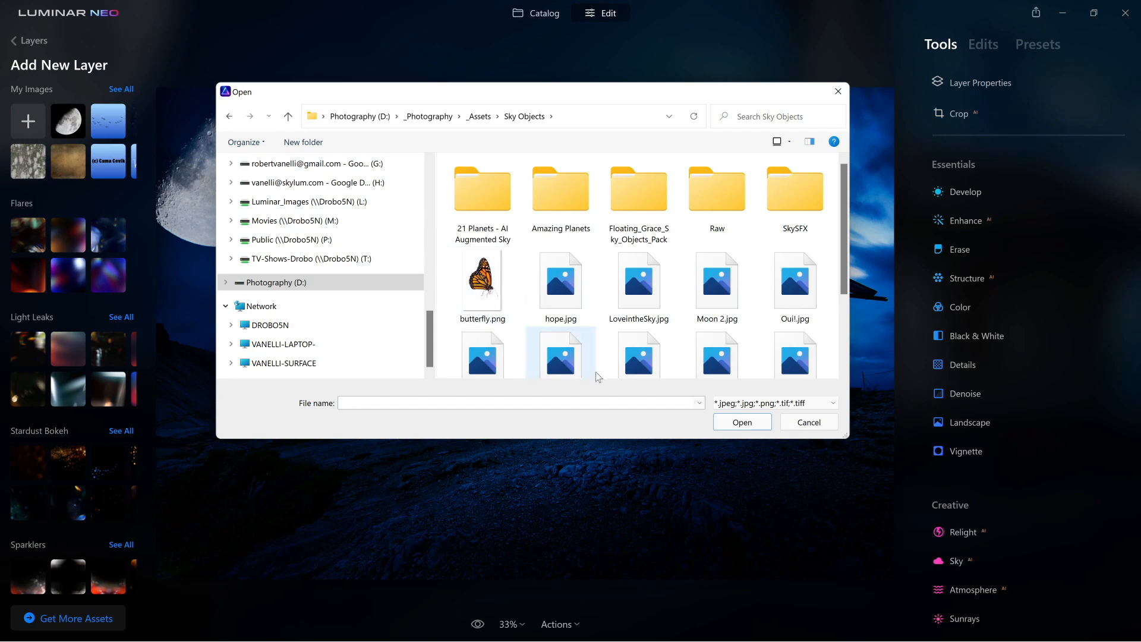
click(808, 422)
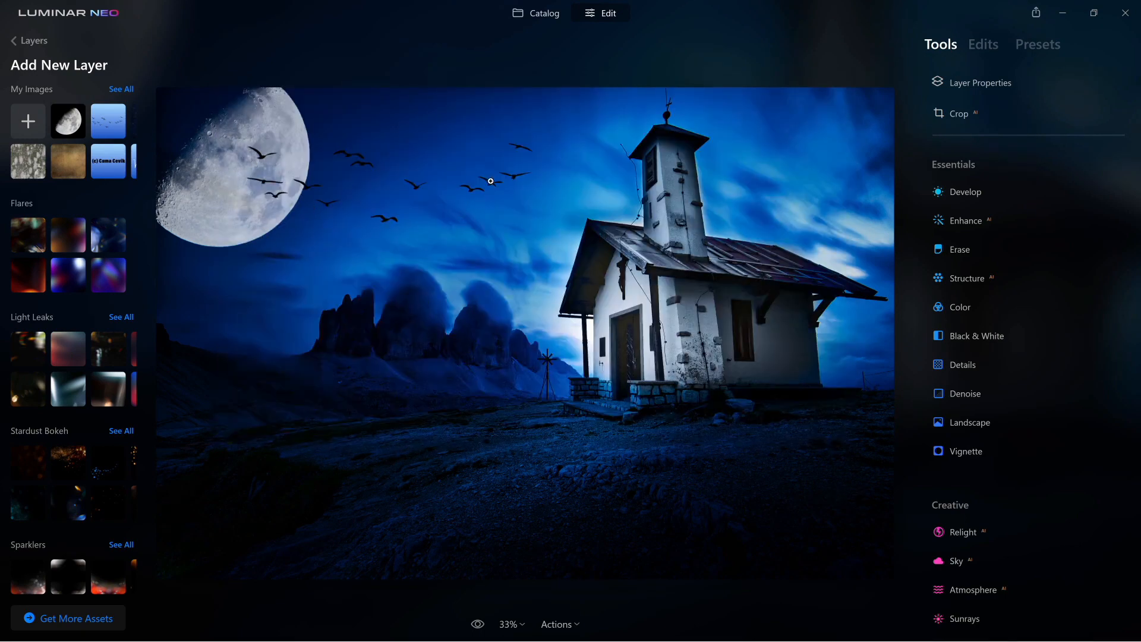
Return to Layers, move the moon layer to the top, then put the birds layer back above it
click(14, 42)
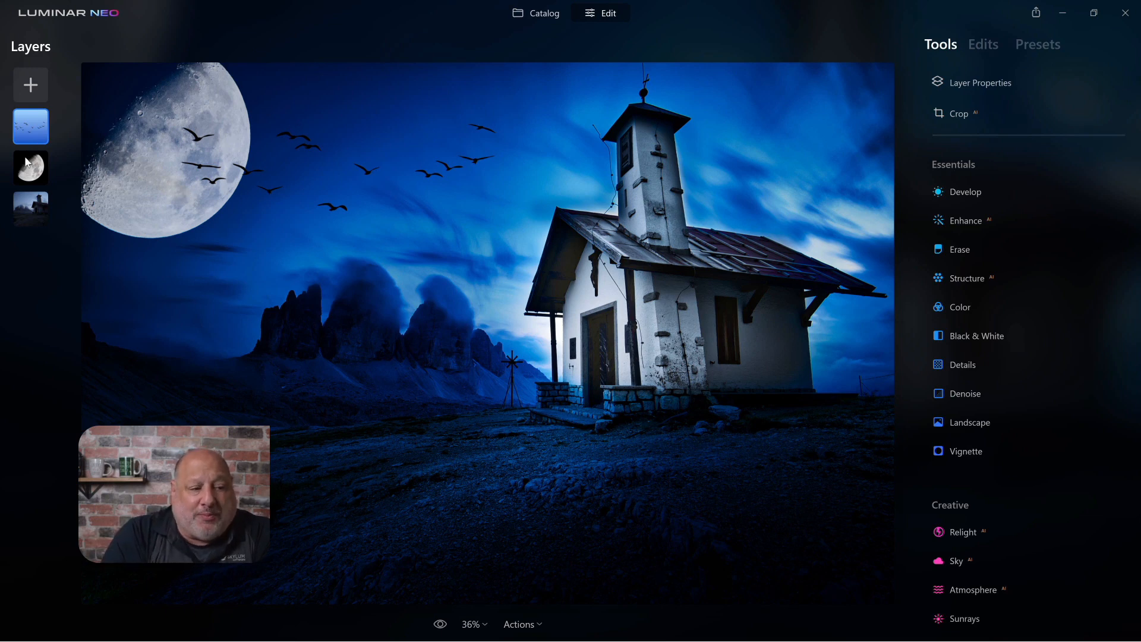
drag(27, 174, 33, 119)
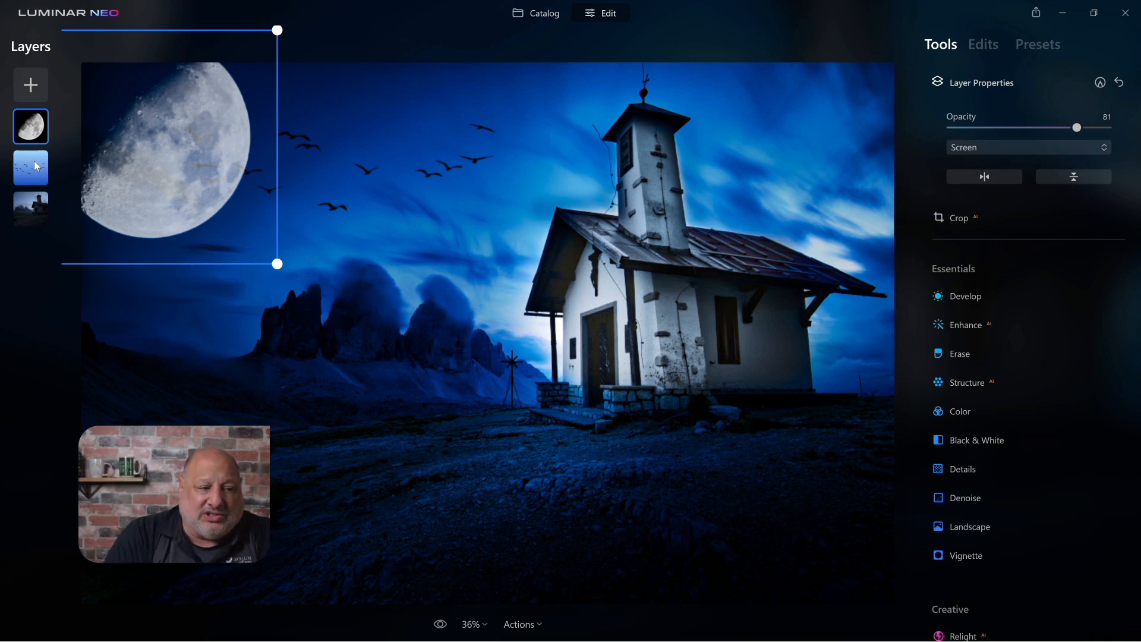
drag(36, 166, 26, 115)
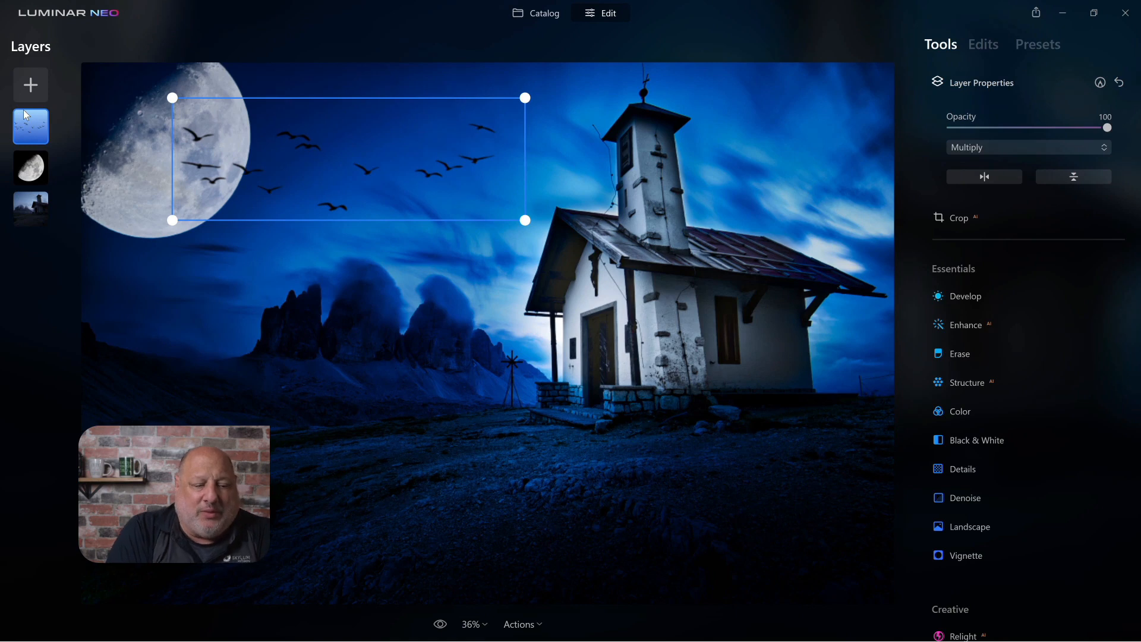